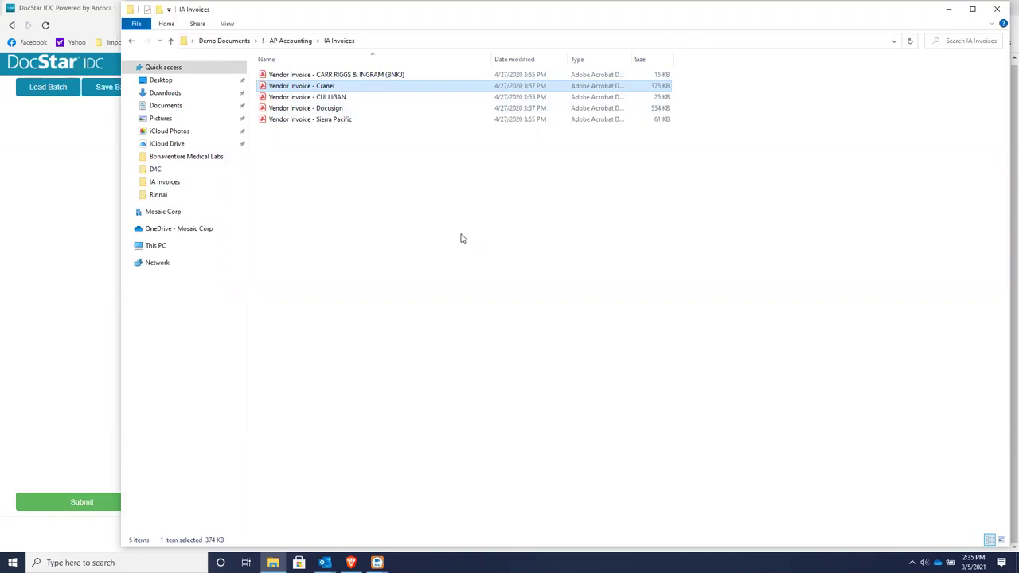
{"action": "double_click", "coordinate": [302, 88]}
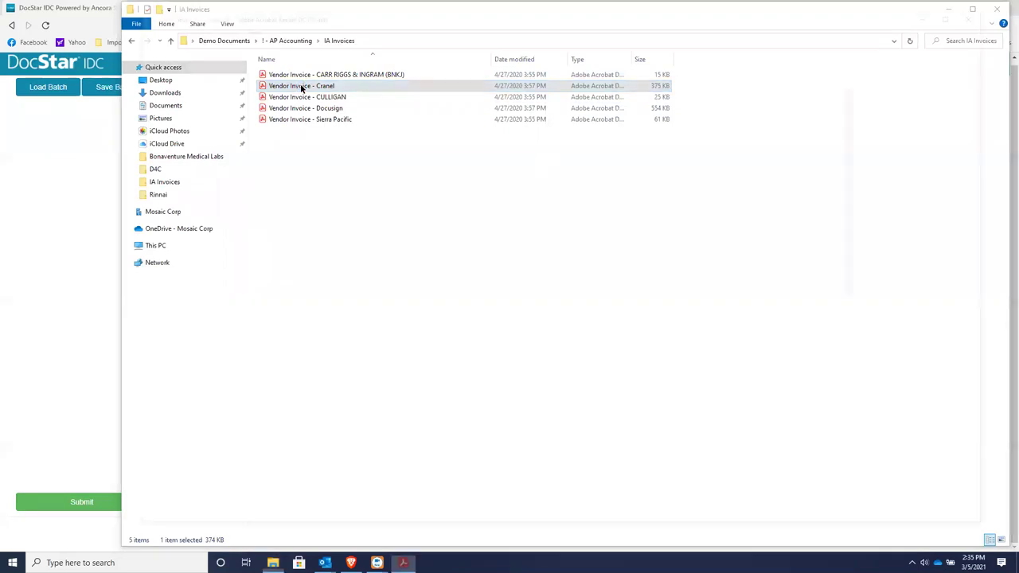
{"action": "scroll", "coordinate": [758, 257], "scroll_direction": "down", "scroll_amount": 3}
{"action": "scroll", "coordinate": [759, 256], "scroll_direction": "down", "scroll_amount": 2}
{"action": "scroll", "coordinate": [759, 255], "scroll_direction": "up", "scroll_amount": 5}
{"action": "scroll", "coordinate": [758, 253], "scroll_direction": "down", "scroll_amount": 1}
{"action": "scroll", "coordinate": [570, 243], "scroll_direction": "down", "scroll_amount": 3}
{"action": "scroll", "coordinate": [381, 233], "scroll_direction": "down", "scroll_amount": 2}
{"action": "scroll", "coordinate": [672, 304], "scroll_direction": "down", "scroll_amount": 1}
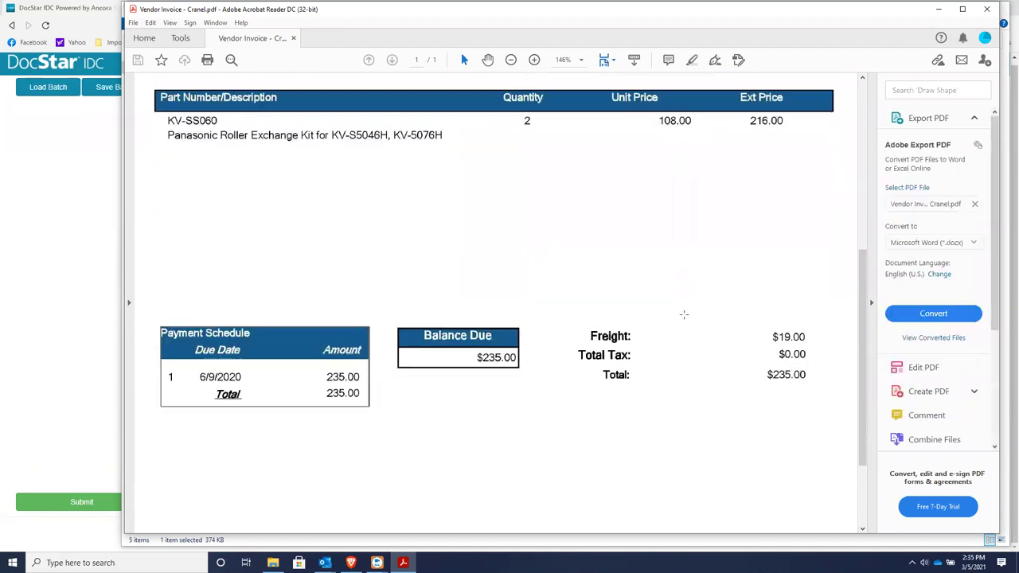
{"action": "scroll", "coordinate": [632, 322], "scroll_direction": "up", "scroll_amount": 5}
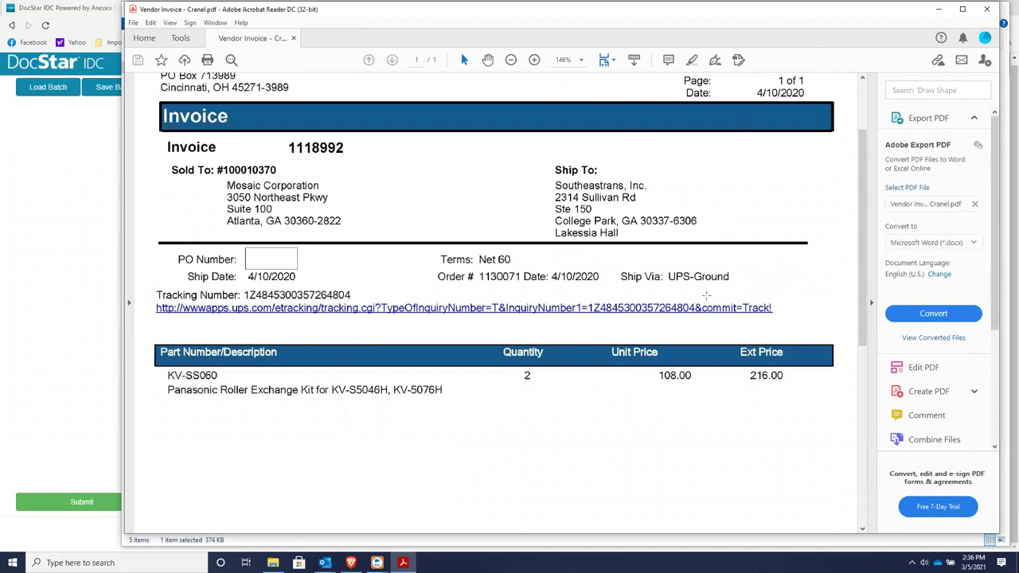
{"action": "scroll", "coordinate": [744, 113], "scroll_direction": "down", "scroll_amount": 3}
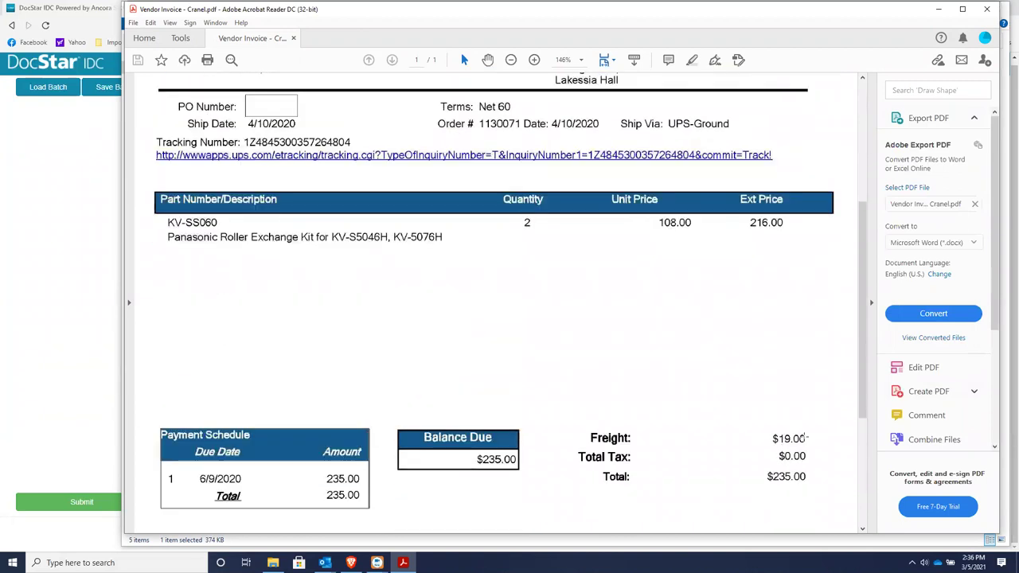
{"action": "scroll", "coordinate": [736, 458], "scroll_direction": "up", "scroll_amount": 5}
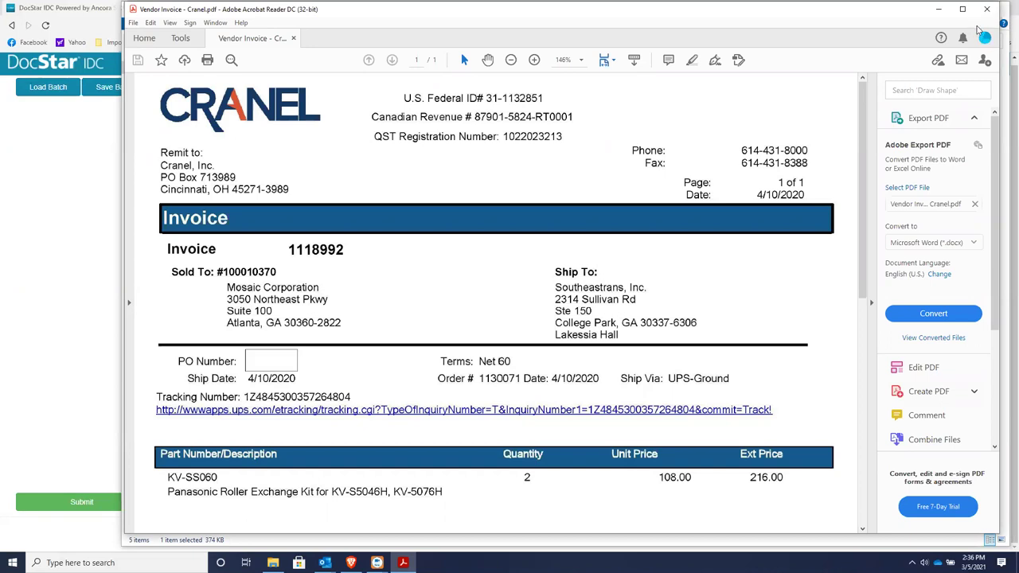
Close the Cranel invoice and bring the DocStar Data Verification page forward
{"action": "left_click", "coordinate": [989, 10]}
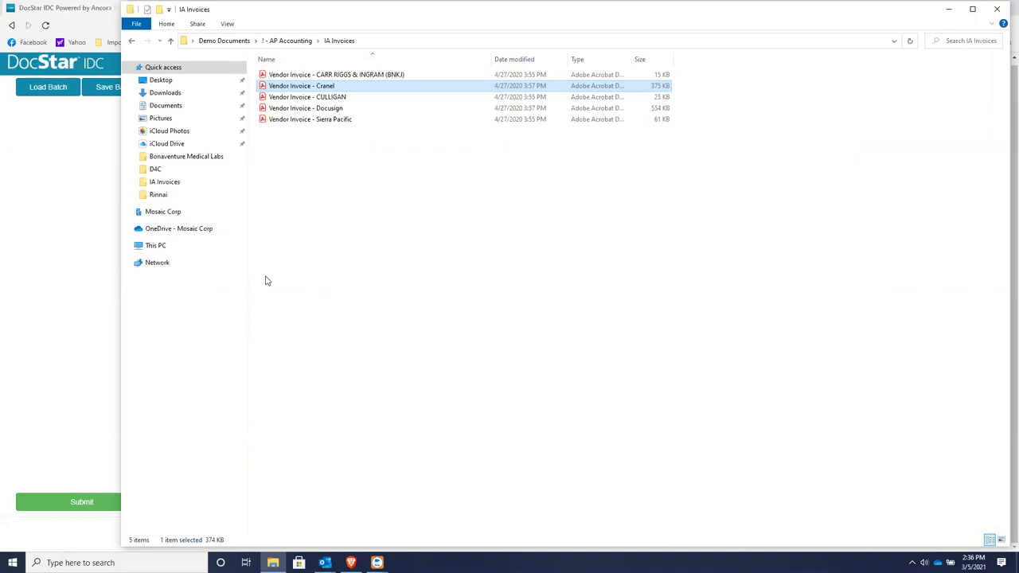
{"action": "left_click", "coordinate": [58, 345]}
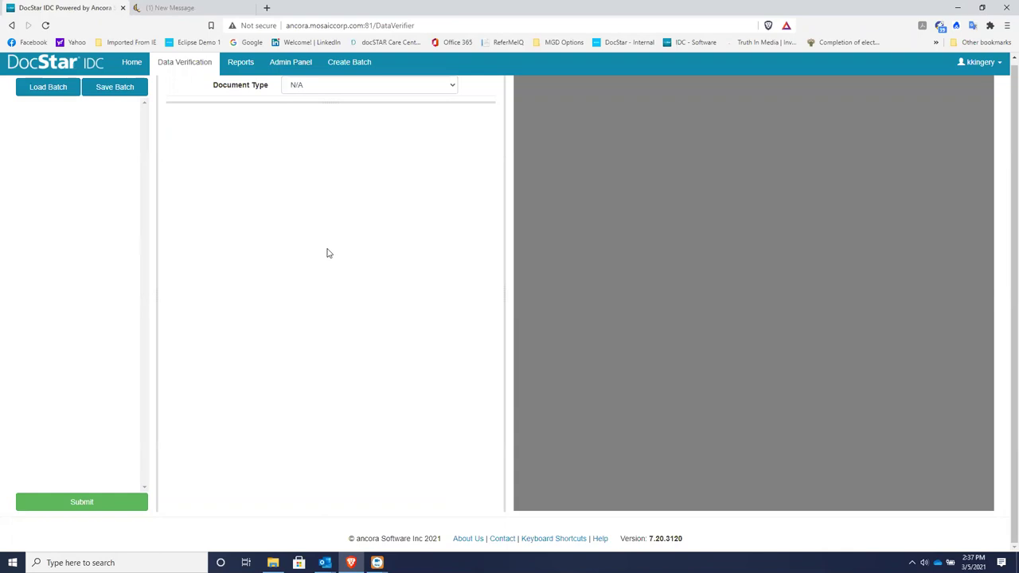
Load the 02/24 Invoice Header_Footer Demo batch and browse its five document thumbnails
{"action": "left_click", "coordinate": [49, 89]}
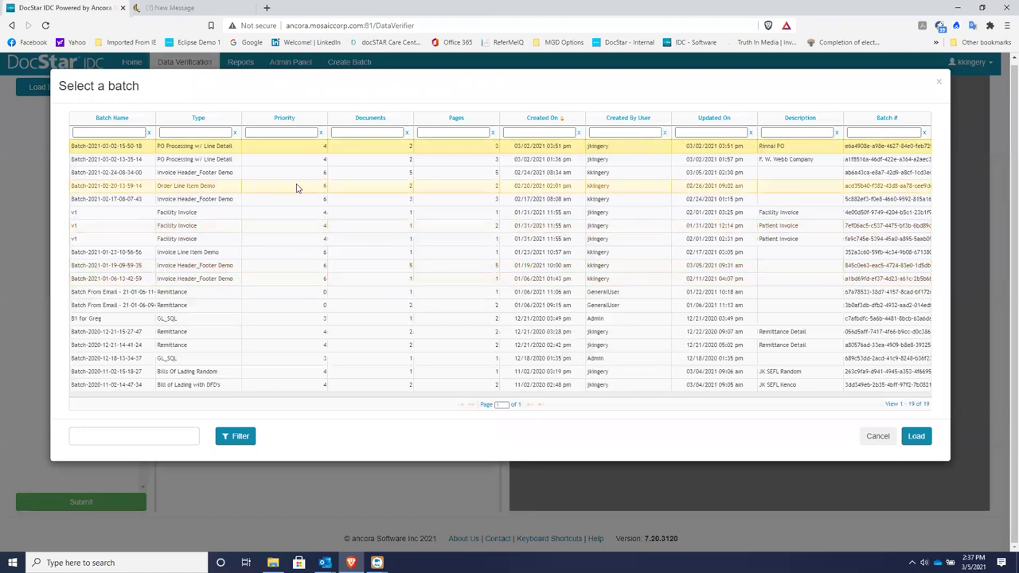
{"action": "double_click", "coordinate": [217, 171]}
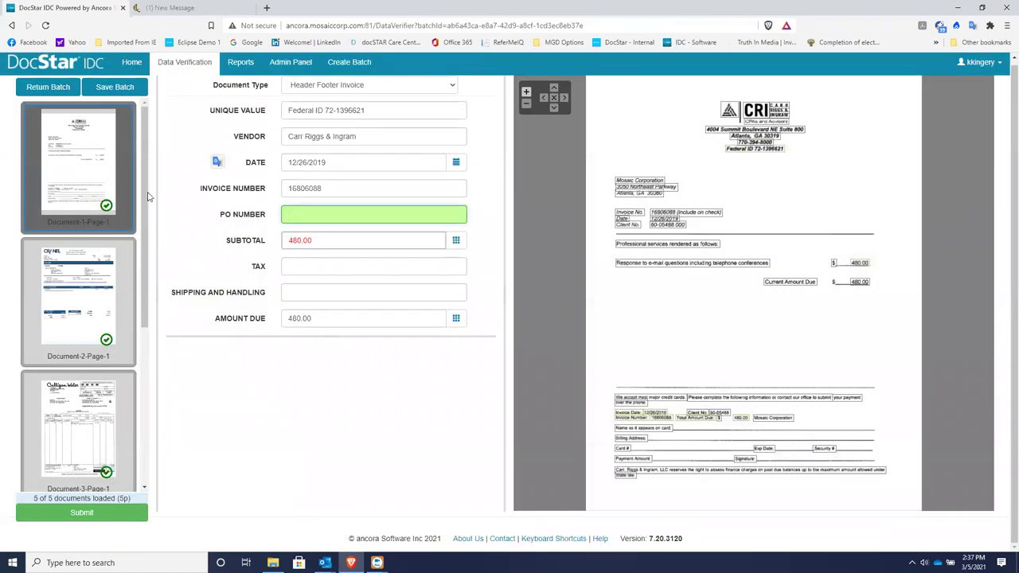
{"action": "left_click_drag", "start_coordinate": [146, 196], "coordinate": [148, 284]}
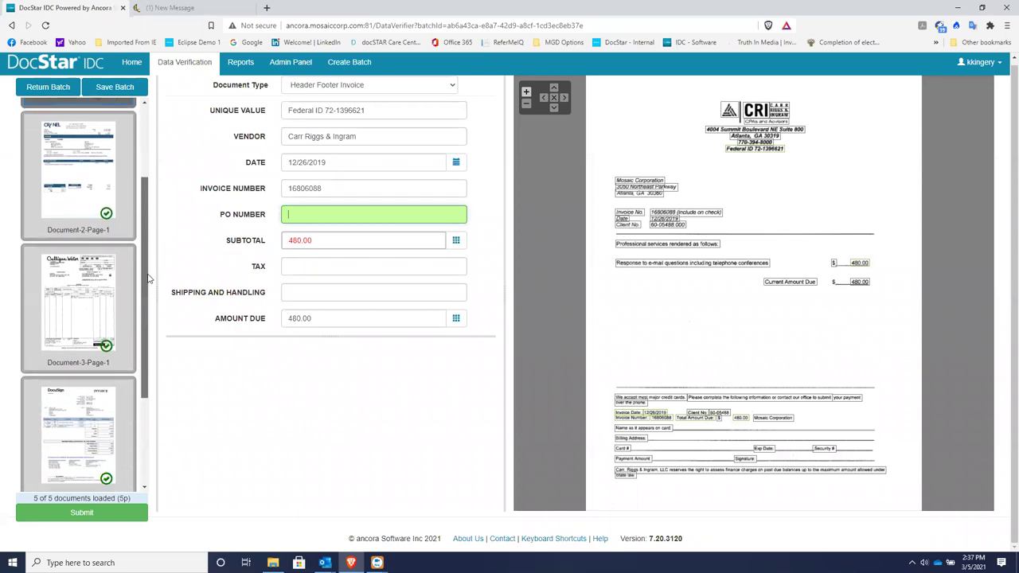
{"action": "scroll", "coordinate": [148, 285], "scroll_direction": "down", "scroll_amount": 1}
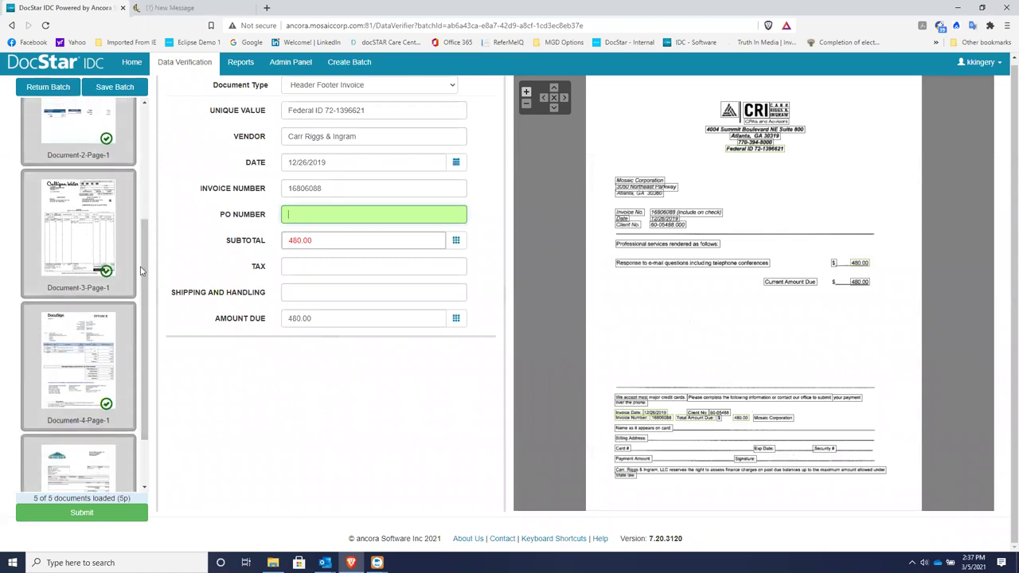
{"action": "left_click_drag", "start_coordinate": [144, 285], "coordinate": [154, 157]}
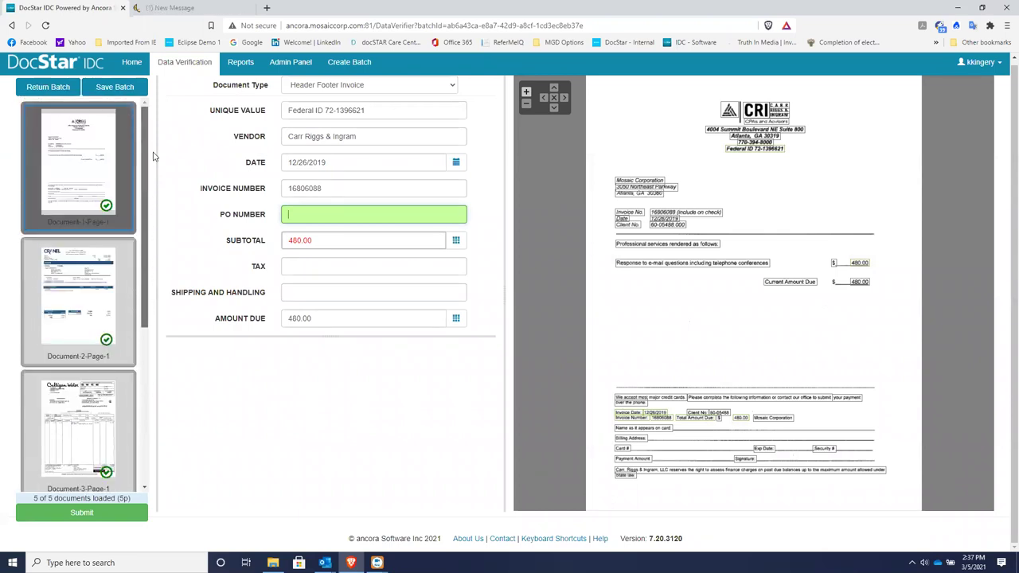
{"action": "scroll", "coordinate": [154, 219], "scroll_direction": "down", "scroll_amount": 1}
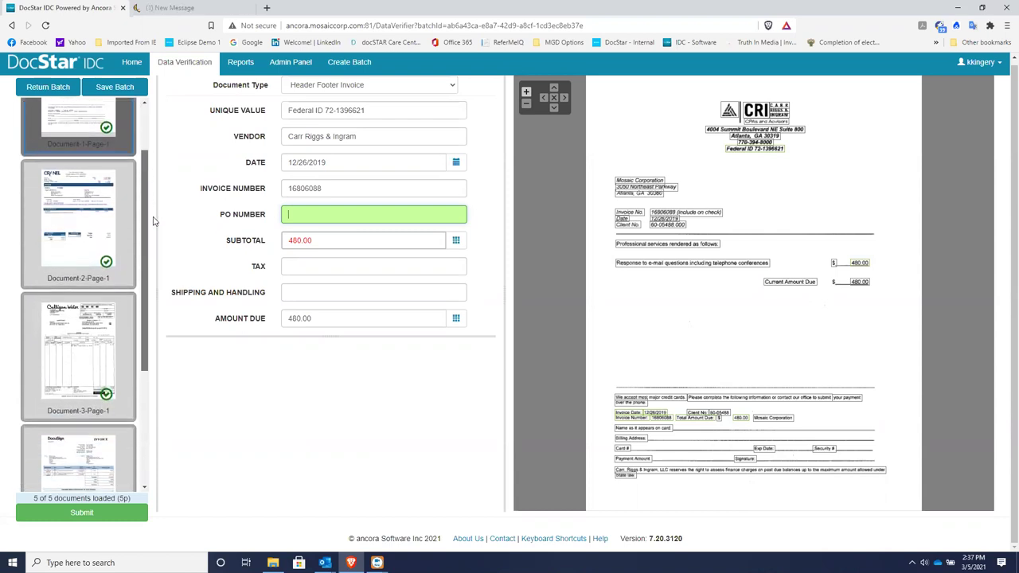
{"action": "scroll", "coordinate": [155, 219], "scroll_direction": "up", "scroll_amount": 1}
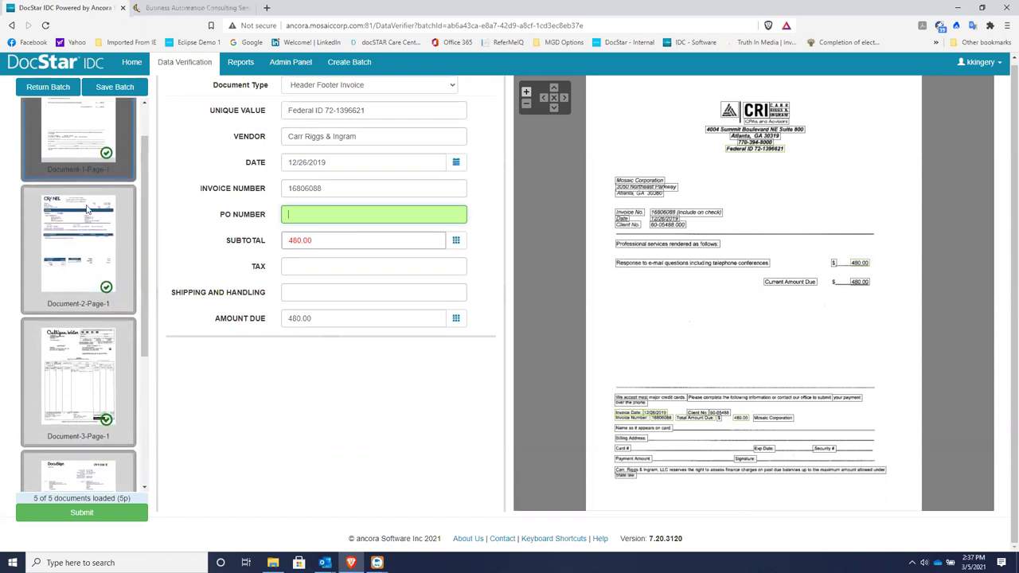
Open the Cranel invoice (Document-2) and delete its 19.00 Shipping and Handling value
{"action": "left_click", "coordinate": [78, 250]}
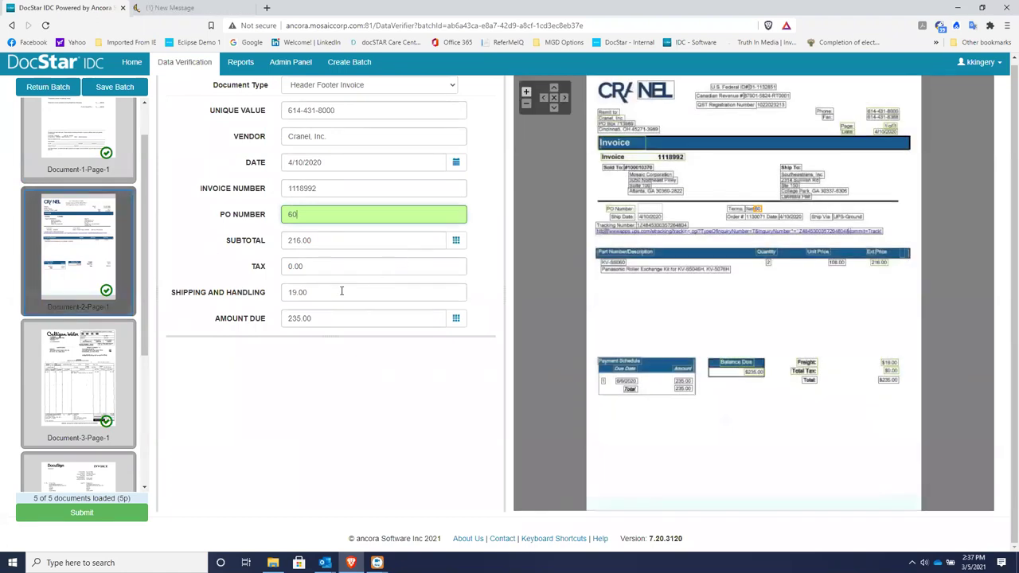
{"action": "double_click", "coordinate": [302, 292]}
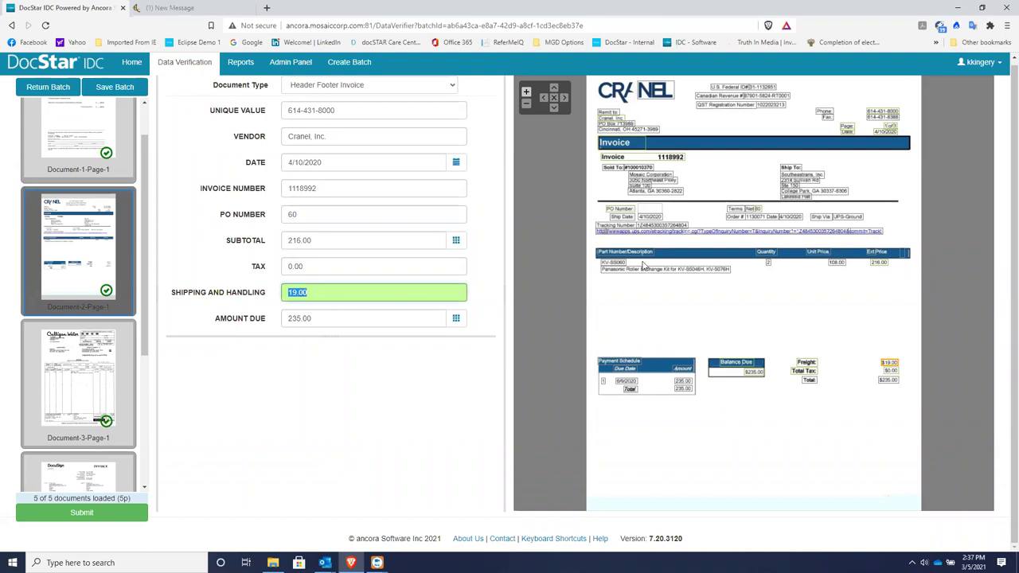
{"action": "scroll", "coordinate": [895, 370], "scroll_direction": "up", "scroll_amount": 3}
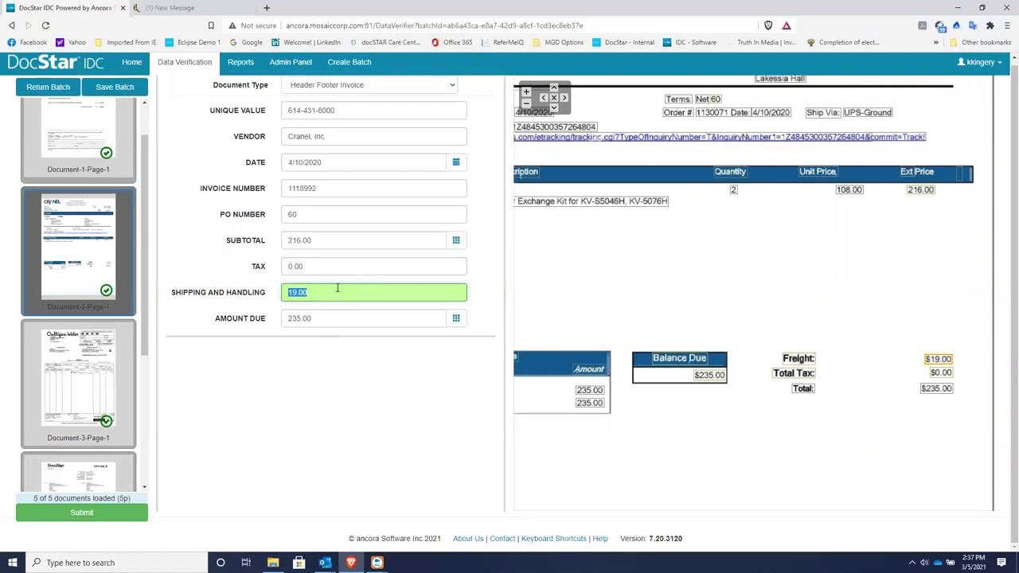
{"action": "key", "text": "BackSpace"}
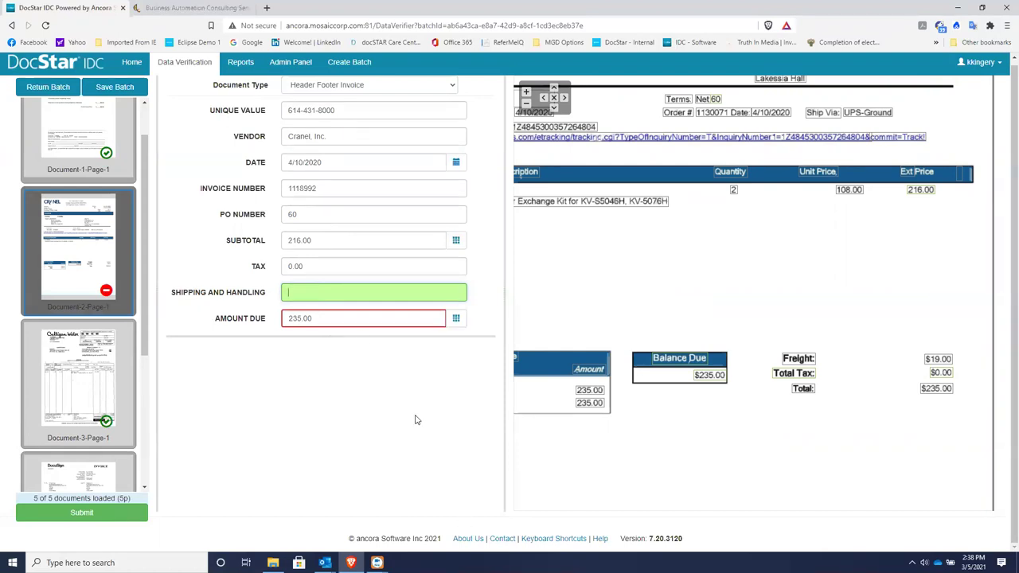
Capture the $19.00 Freight amount from the invoice image into Shipping and Handling
{"action": "scroll", "coordinate": [658, 269], "scroll_direction": "down", "scroll_amount": 1}
{"action": "scroll", "coordinate": [659, 269], "scroll_direction": "down", "scroll_amount": 1}
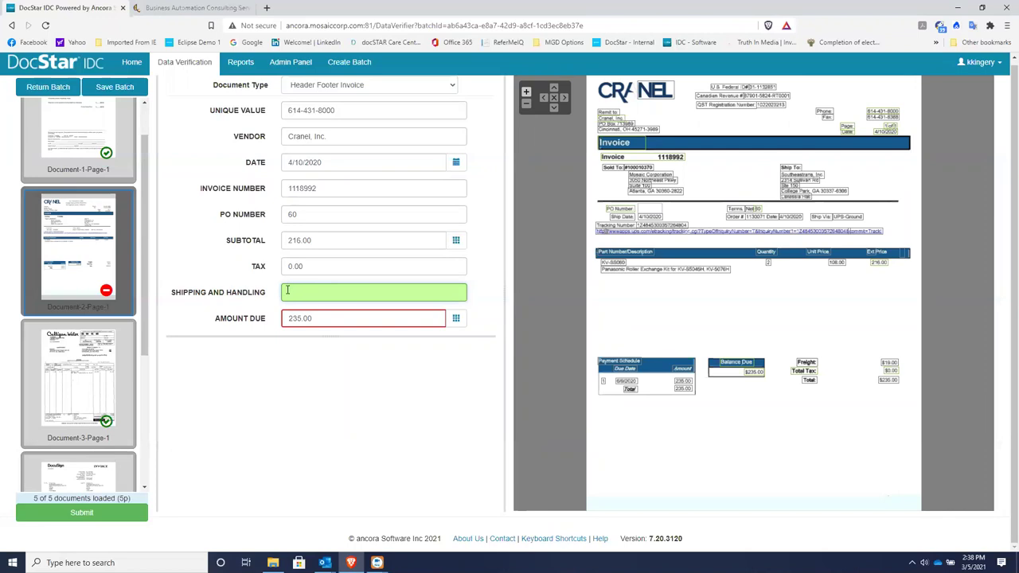
{"action": "scroll", "coordinate": [931, 398], "scroll_direction": "up", "scroll_amount": 2}
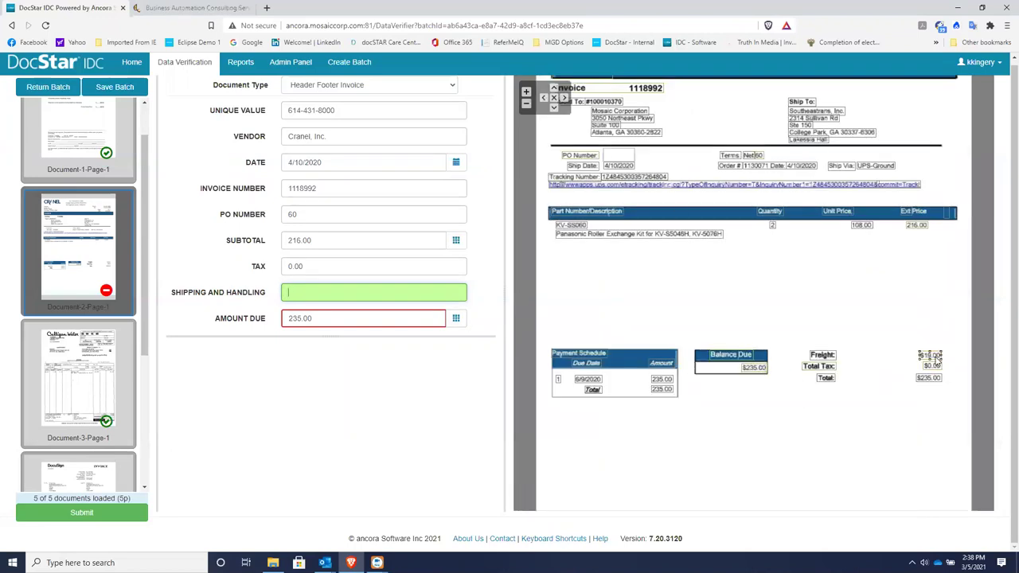
{"action": "left_click", "coordinate": [938, 360]}
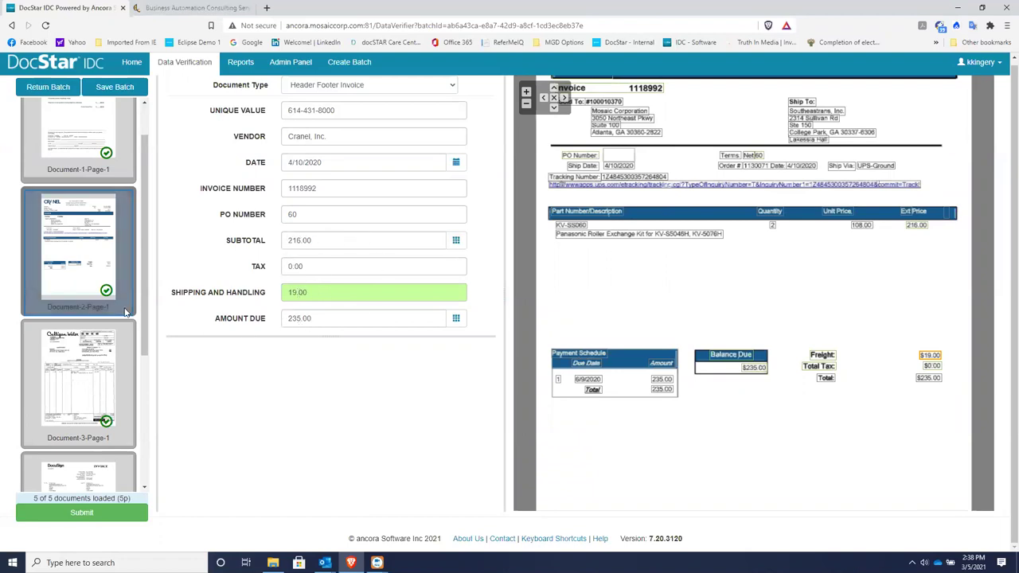
Open the Culligan Atlanta invoice and reselect invoice number 183922 on the scan
{"action": "left_click", "coordinate": [95, 376]}
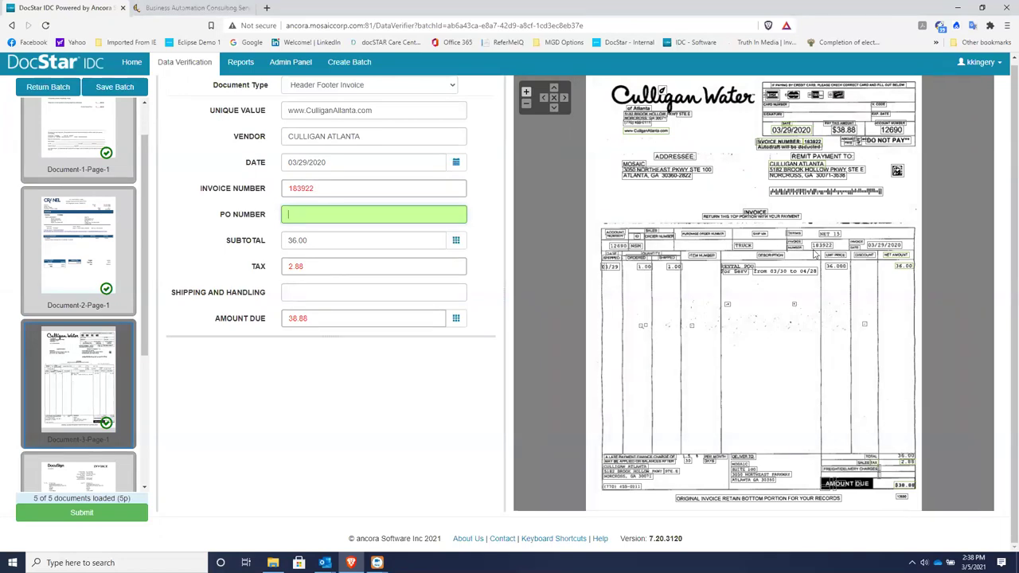
{"action": "scroll", "coordinate": [807, 111], "scroll_direction": "up", "scroll_amount": 1}
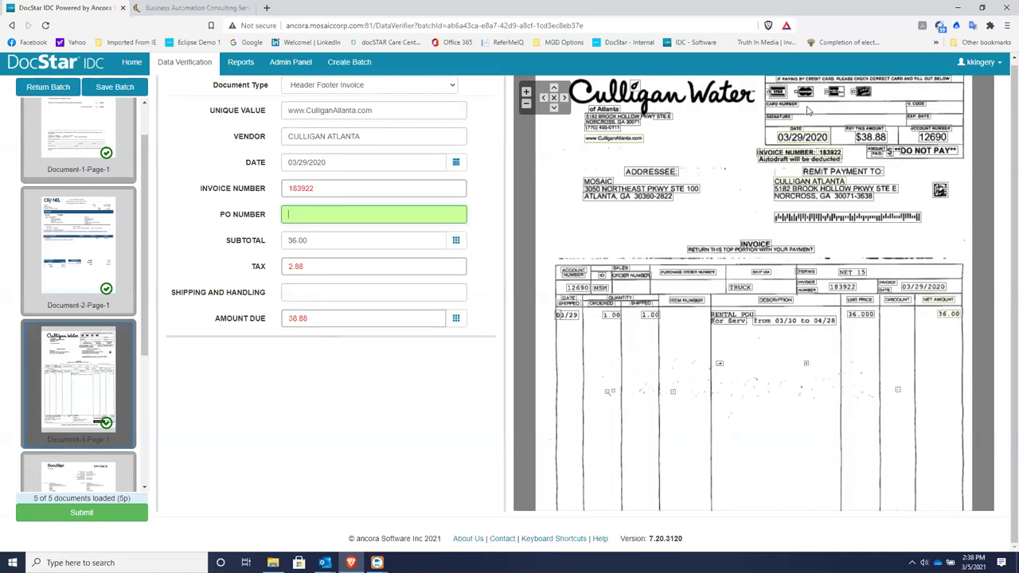
{"action": "scroll", "coordinate": [807, 111], "scroll_direction": "up", "scroll_amount": 1}
{"action": "scroll", "coordinate": [807, 111], "scroll_direction": "down", "scroll_amount": 1}
{"action": "scroll", "coordinate": [807, 111], "scroll_direction": "down", "scroll_amount": 1}
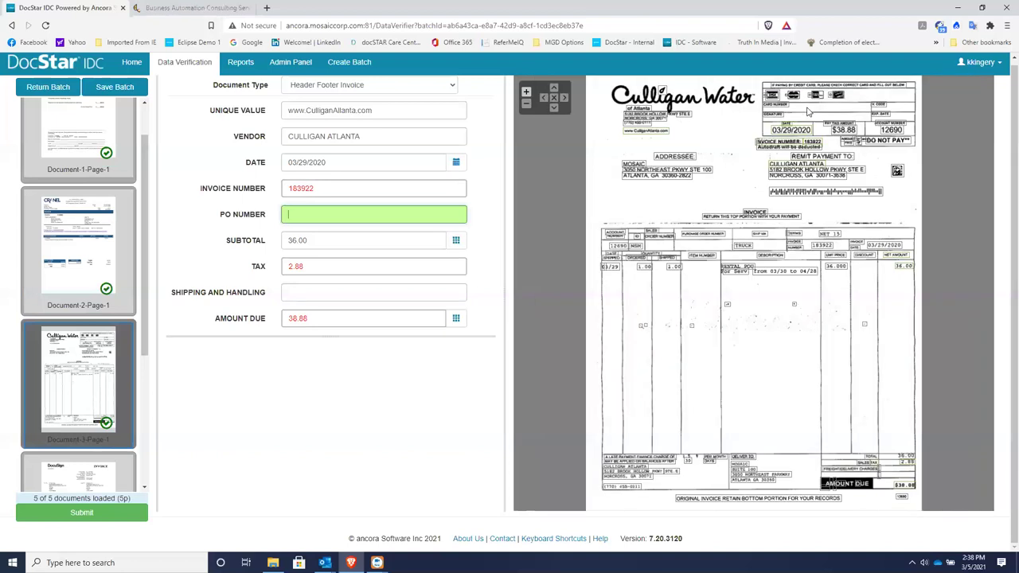
{"action": "left_click", "coordinate": [346, 190]}
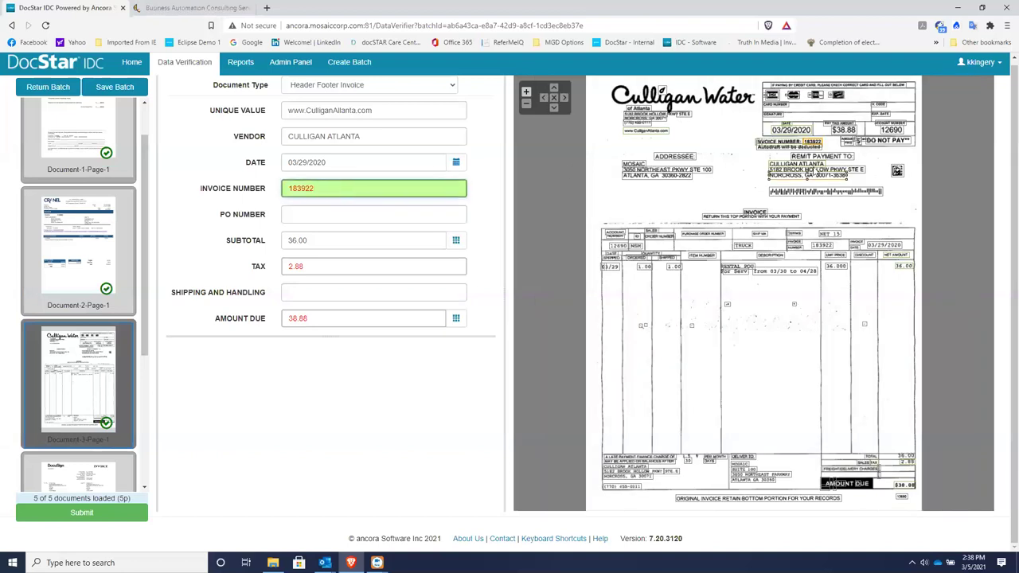
{"action": "scroll", "coordinate": [842, 147], "scroll_direction": "up", "scroll_amount": 1}
{"action": "scroll", "coordinate": [842, 147], "scroll_direction": "up", "scroll_amount": 1}
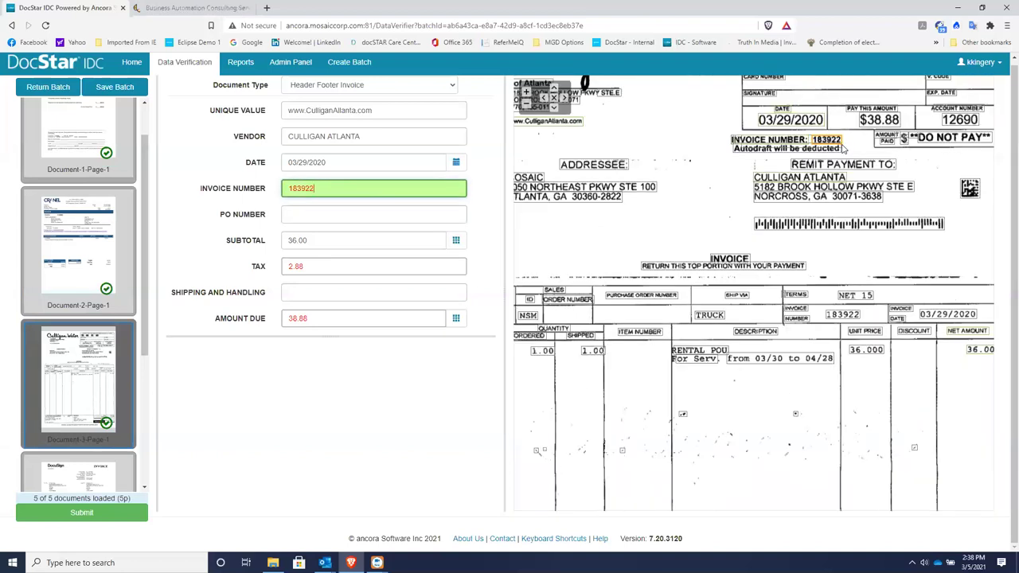
{"action": "left_click_drag", "start_coordinate": [808, 135], "coordinate": [841, 144]}
Review the Tax 2.88 and Amount Due 38.88 fields against the scanned page
{"action": "left_click", "coordinate": [353, 269]}
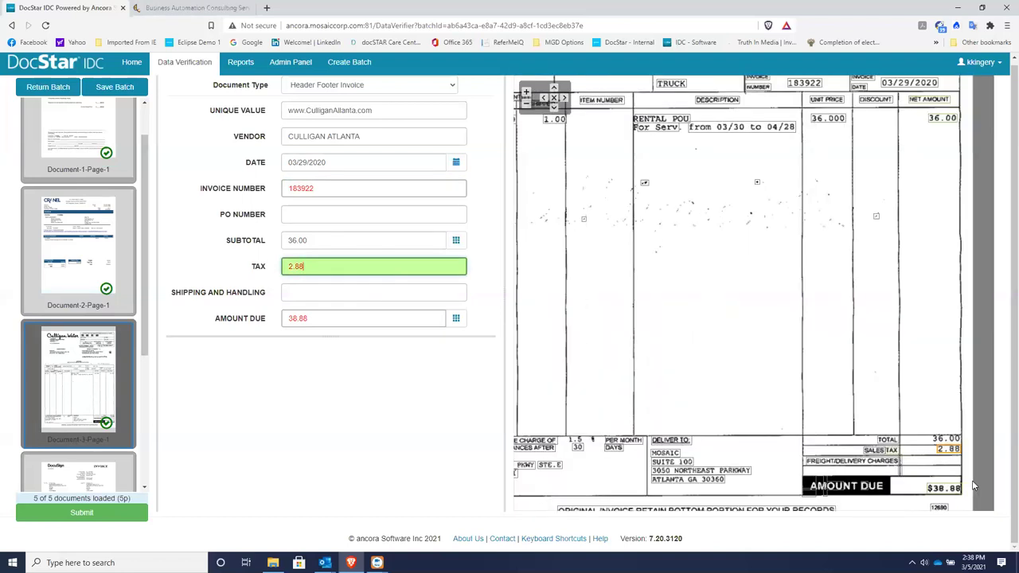
{"action": "left_click", "coordinate": [361, 321]}
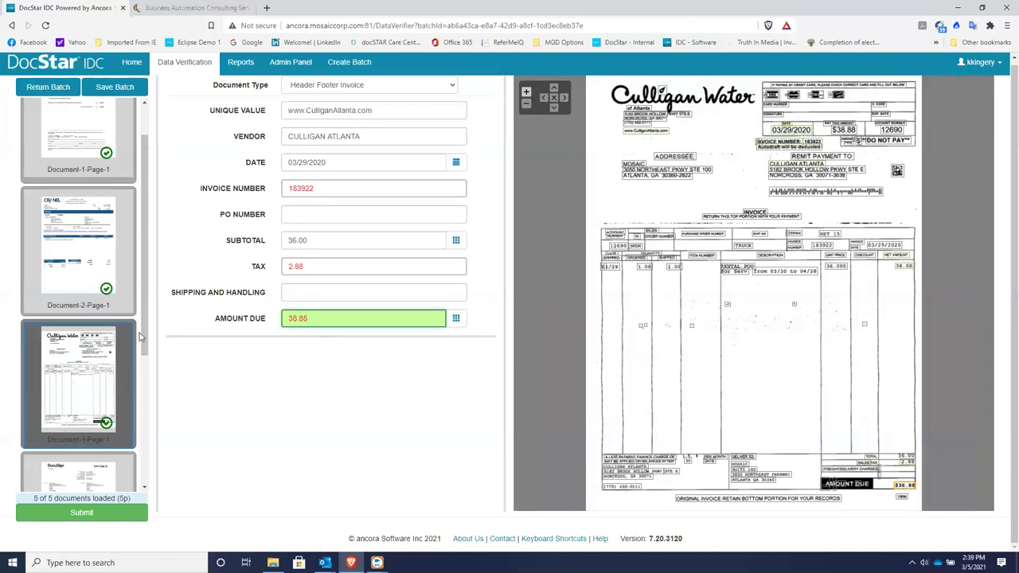
{"action": "scroll", "coordinate": [110, 398], "scroll_direction": "down", "scroll_amount": 2}
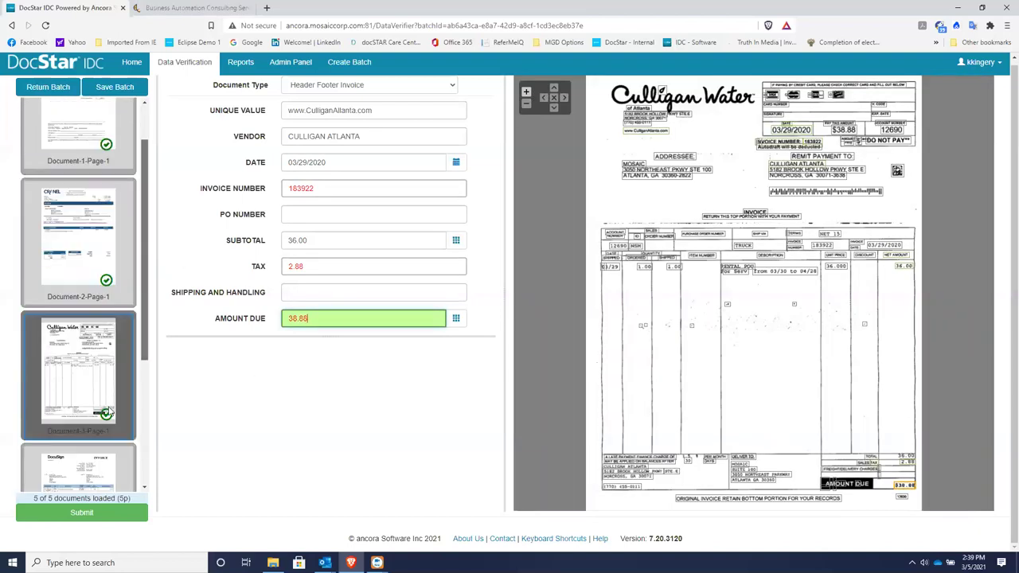
{"action": "scroll", "coordinate": [107, 398], "scroll_direction": "up", "scroll_amount": 2}
{"action": "scroll", "coordinate": [97, 326], "scroll_direction": "up", "scroll_amount": 1}
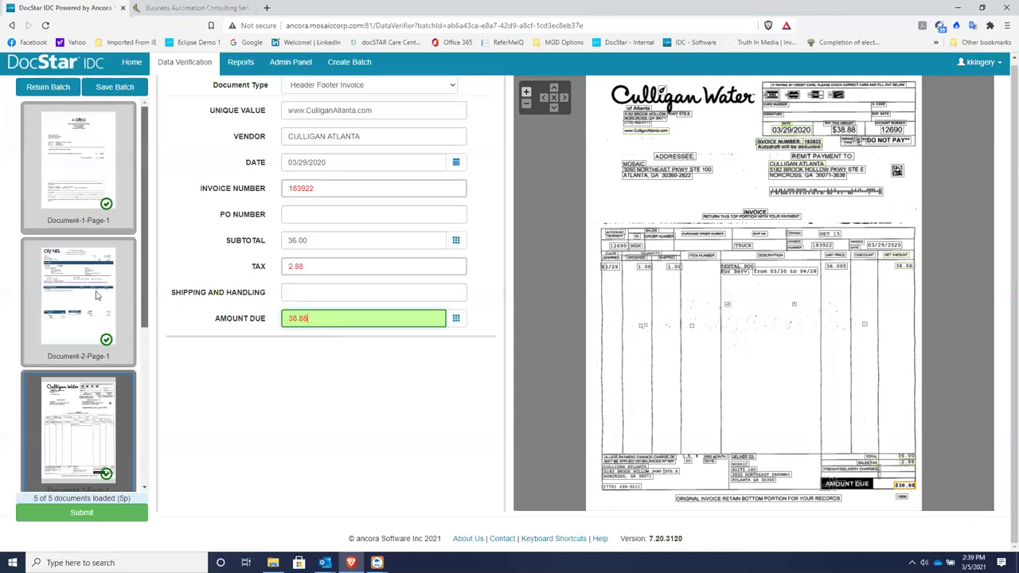
{"action": "scroll", "coordinate": [96, 317], "scroll_direction": "down", "scroll_amount": 4}
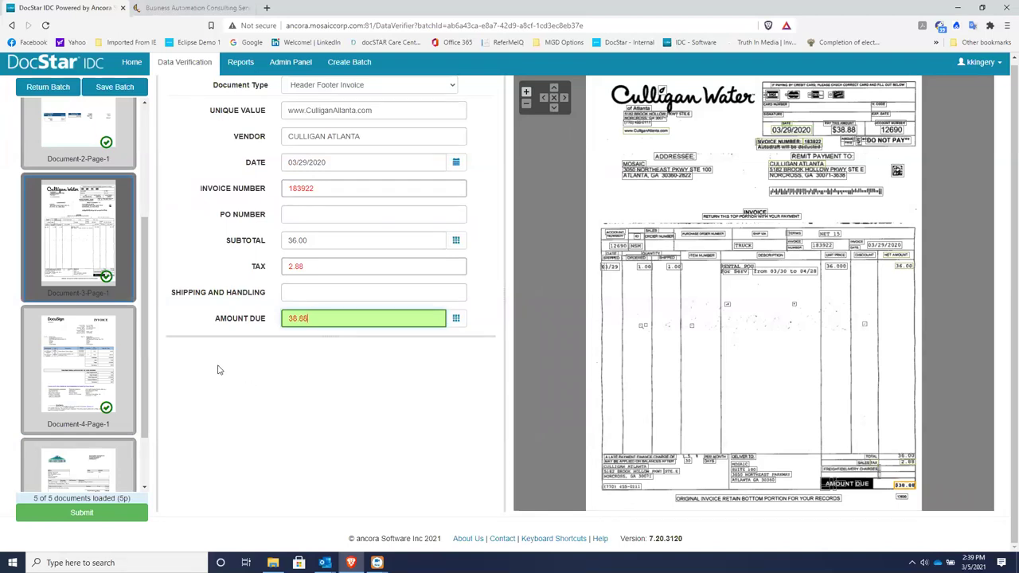
{"action": "left_click_drag", "start_coordinate": [148, 363], "coordinate": [148, 453]}
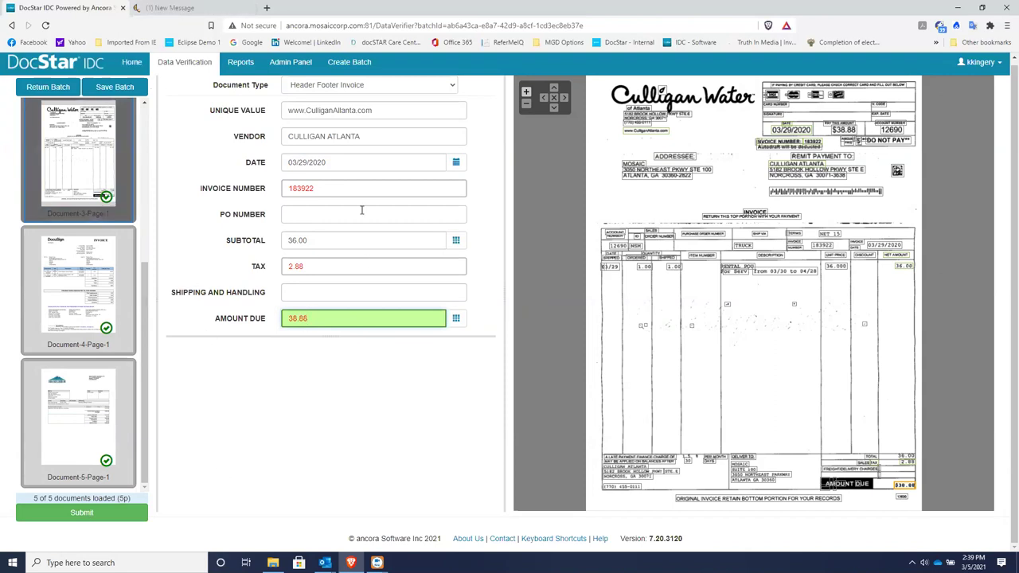
Switch to the Mosaic Corp website tab showing the End Paper Chaos homepage
{"action": "left_click", "coordinate": [203, 8]}
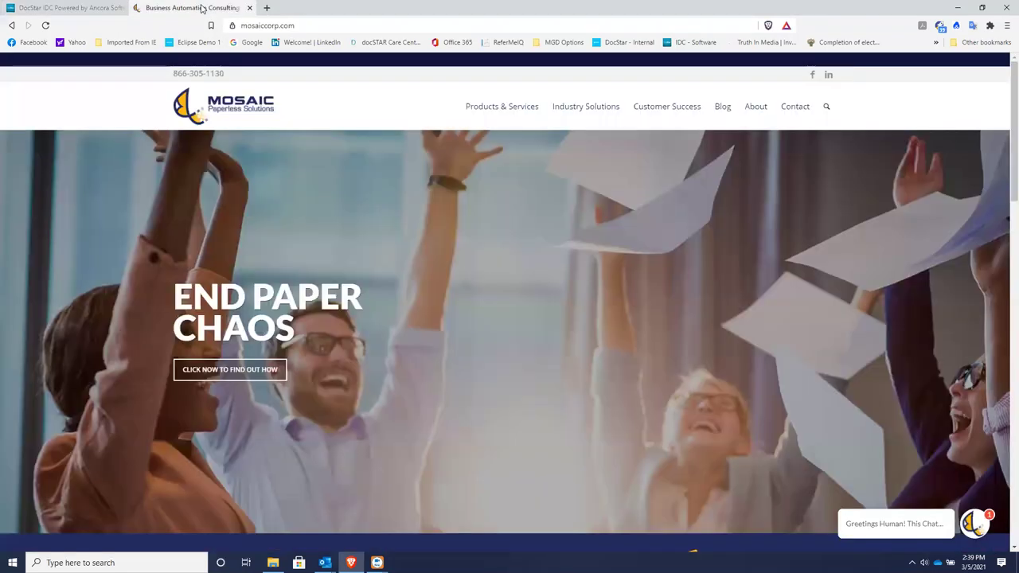